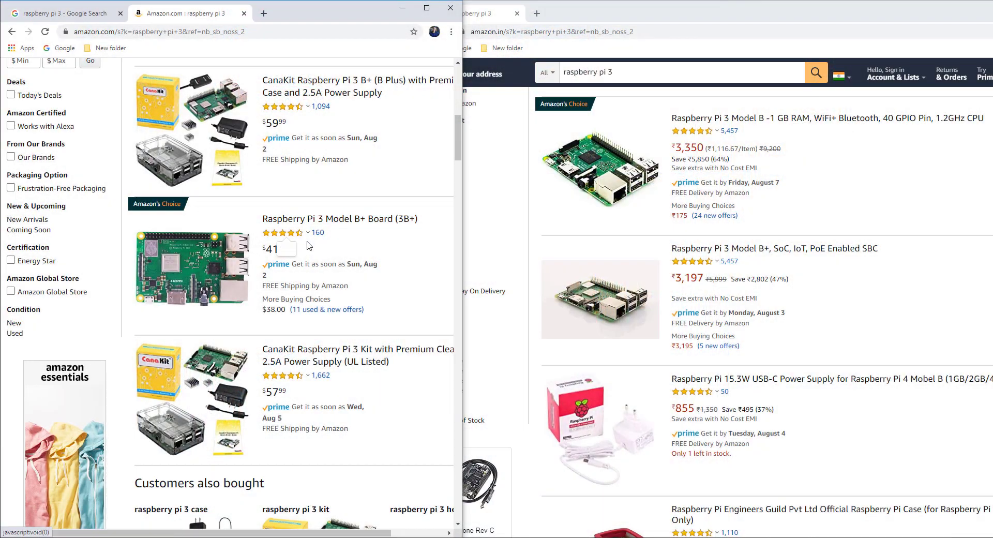
# - Highlight the $41.96 Pi 3 B+ price and the $57.99 CanaKit kit price
pyautogui.moveTo(309, 253)
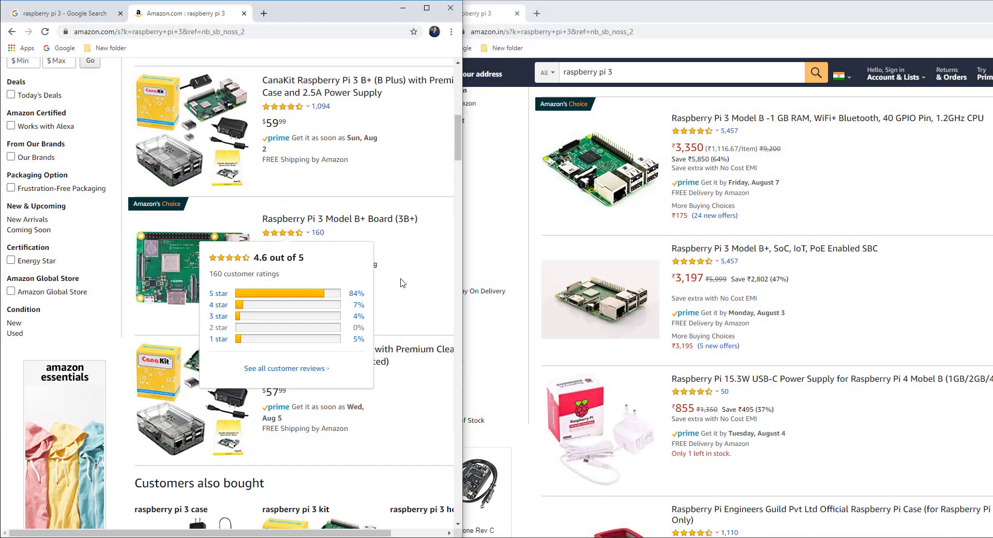
pyautogui.moveTo(307, 254); pyautogui.dragTo(264, 252)
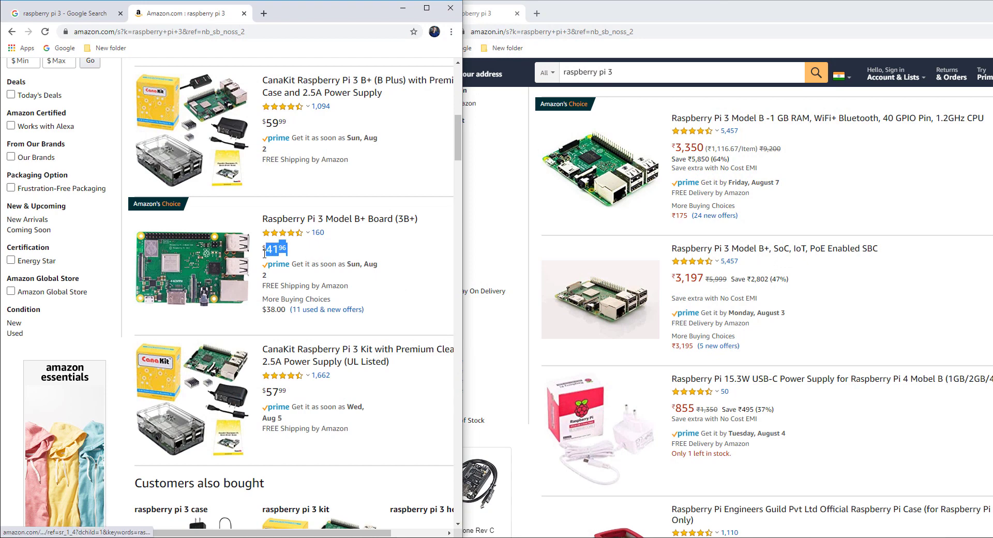
pyautogui.moveTo(293, 399); pyautogui.dragTo(264, 392)
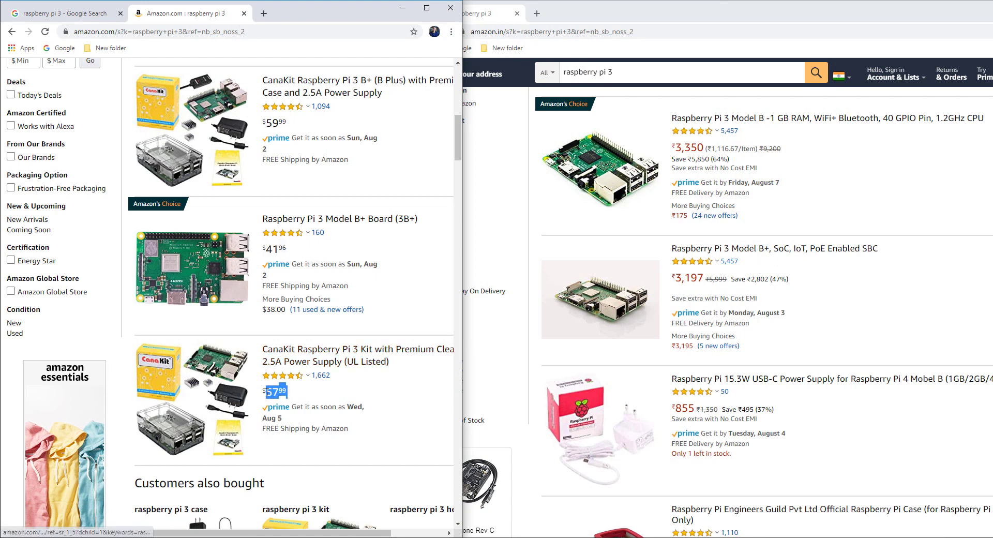
pyautogui.click(344, 397)
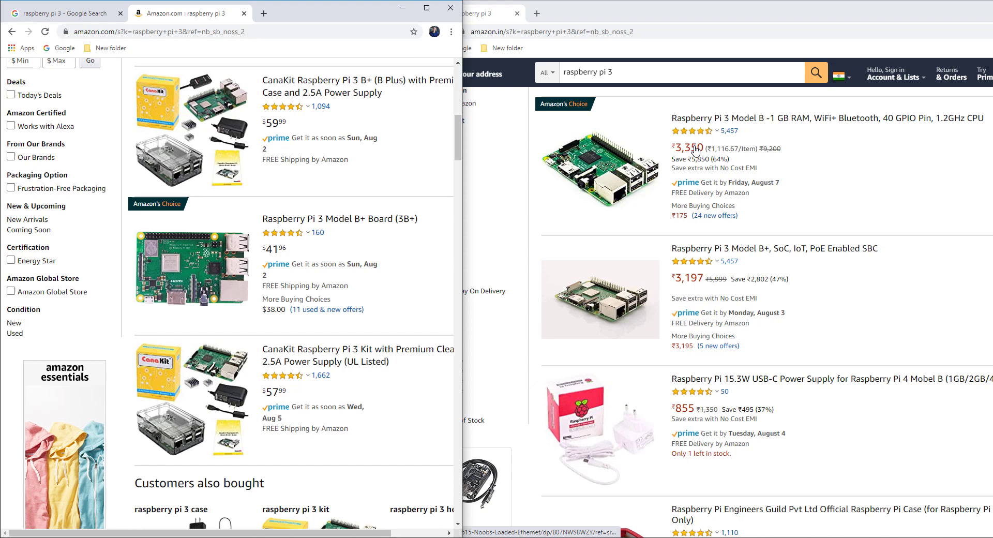
# - Scroll the price page, then dismiss the startup Warning dialog on the booted Pi
pyautogui.scroll(-2, 693, 258)
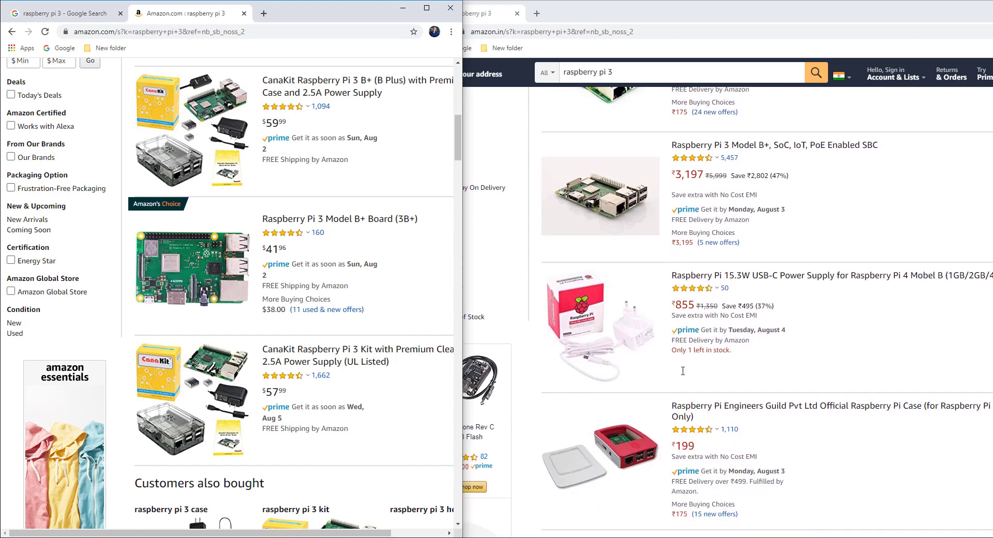
pyautogui.scroll(-4, 683, 371)
pyautogui.scroll(2, 683, 370)
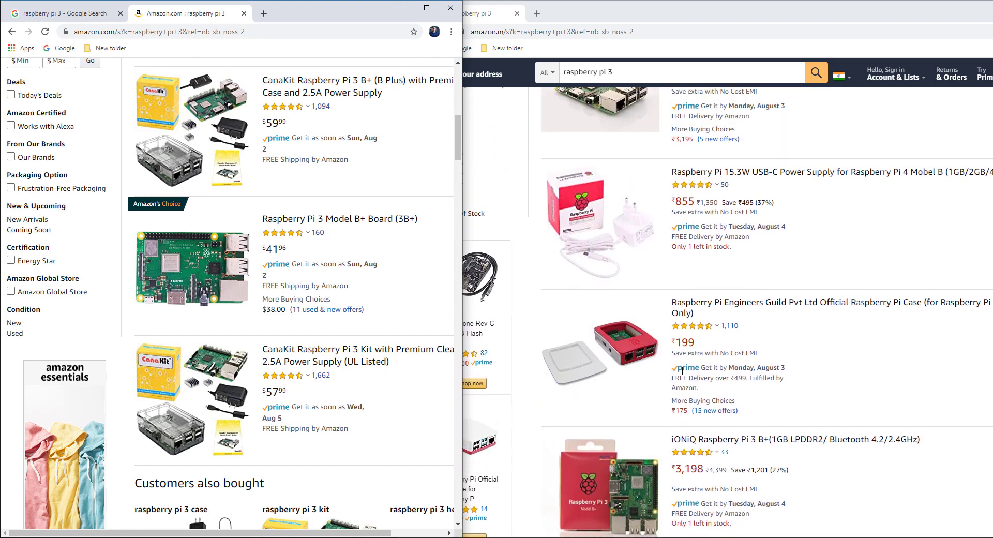
pyautogui.scroll(4, 683, 370)
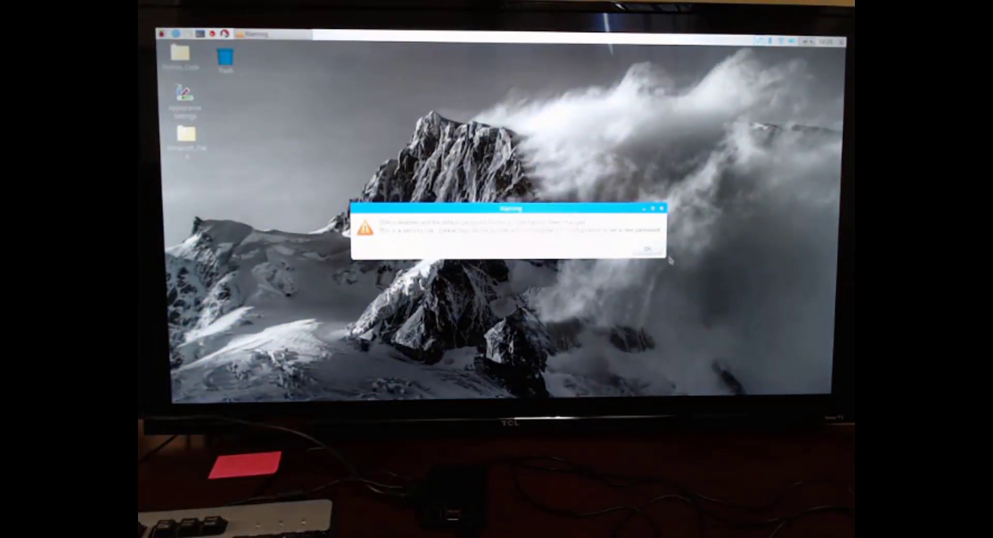
pyautogui.click(647, 249)
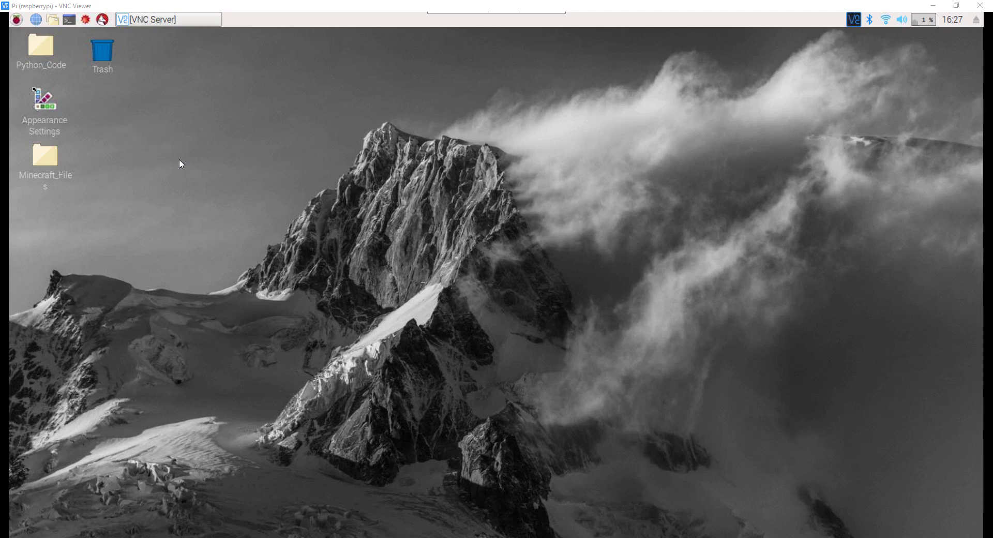
# - Launch Python 3 (IDLE) from the Raspberry menu's Programming submenu
pyautogui.click(18, 20)
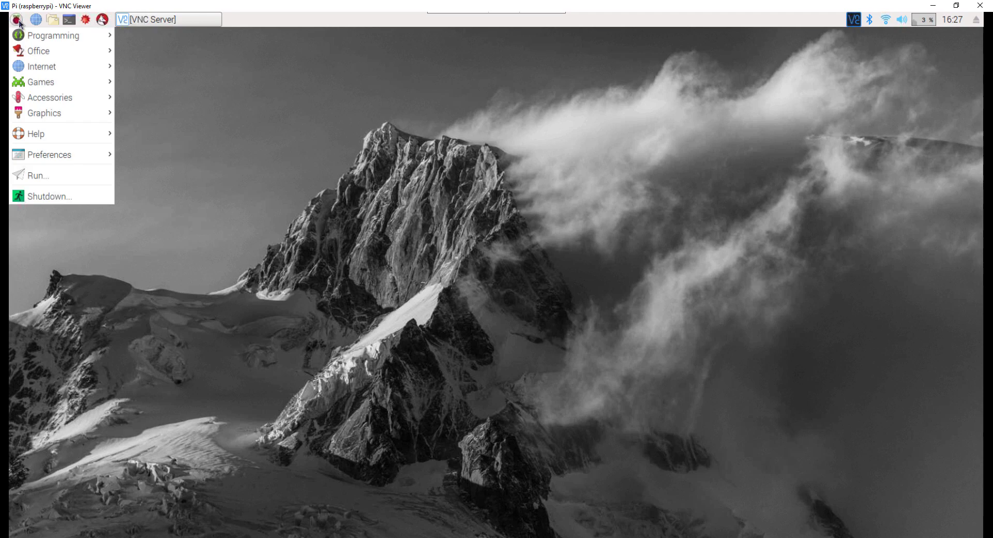
pyautogui.moveTo(31, 36)
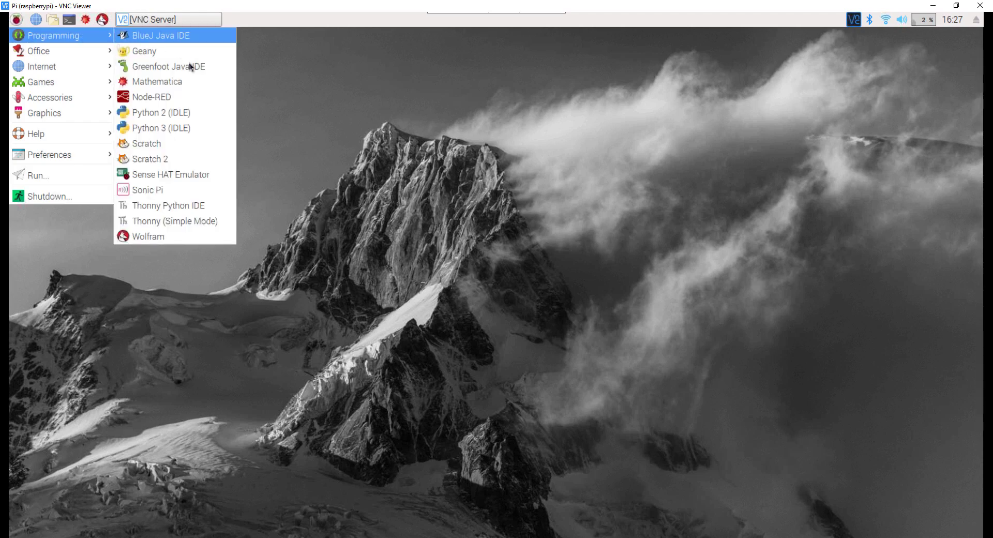
pyautogui.click(163, 129)
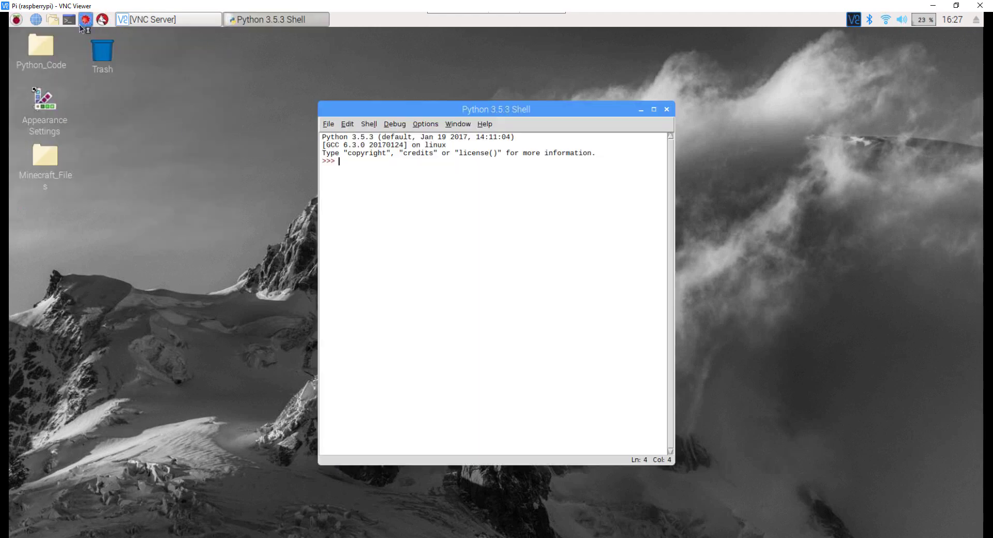
# - Reopen the applications menu and close it without launching anything
pyautogui.click(17, 20)
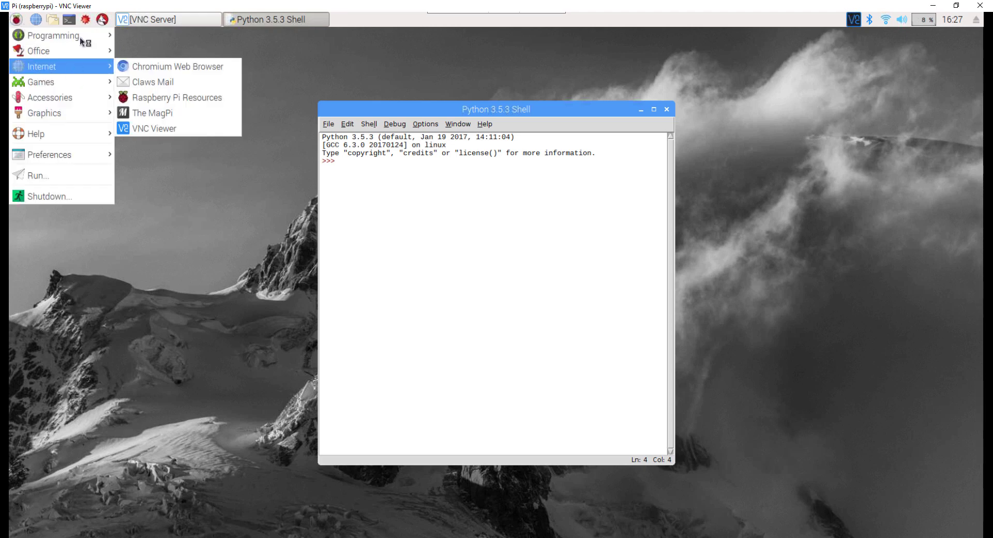
pyautogui.moveTo(80, 37)
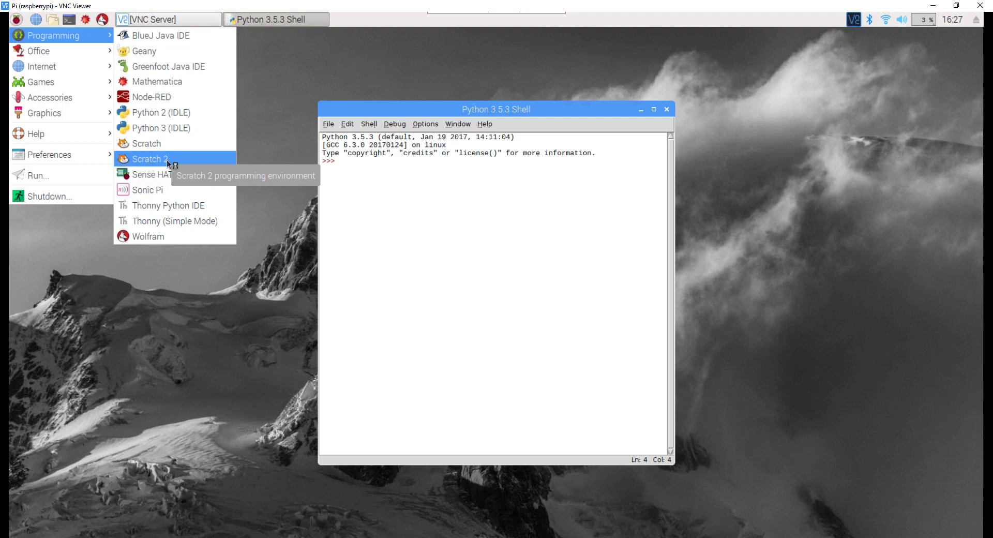
pyautogui.click(367, 163)
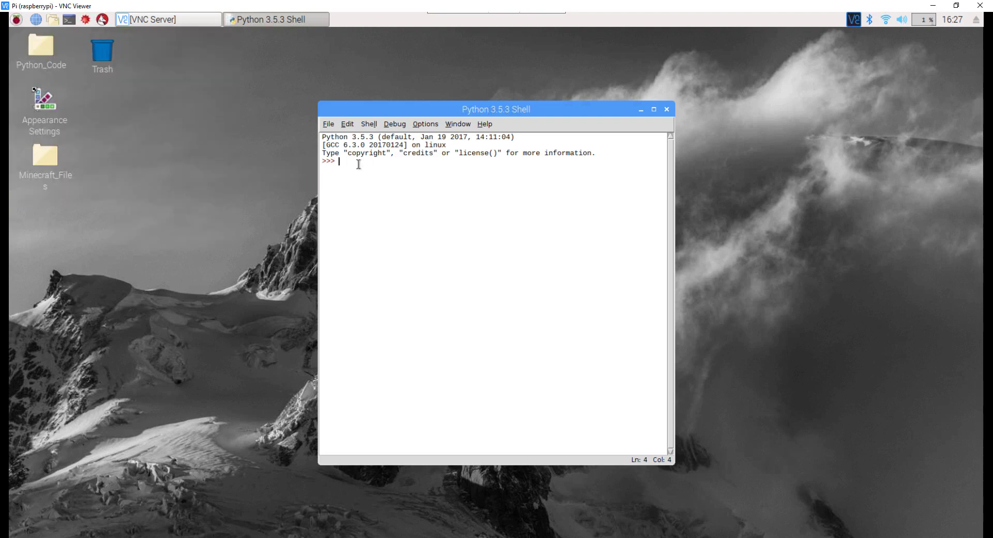
# - In the IDLE shell, assign a=3 and b=5, then start entering a+b
pyautogui.write('a=3')
pyautogui.press('Return')
pyautogui.write('b=5')
pyautogui.press('Return')
pyautogui.write('a')
# - Launch Chromium and go to google.com
pyautogui.click(36, 21)
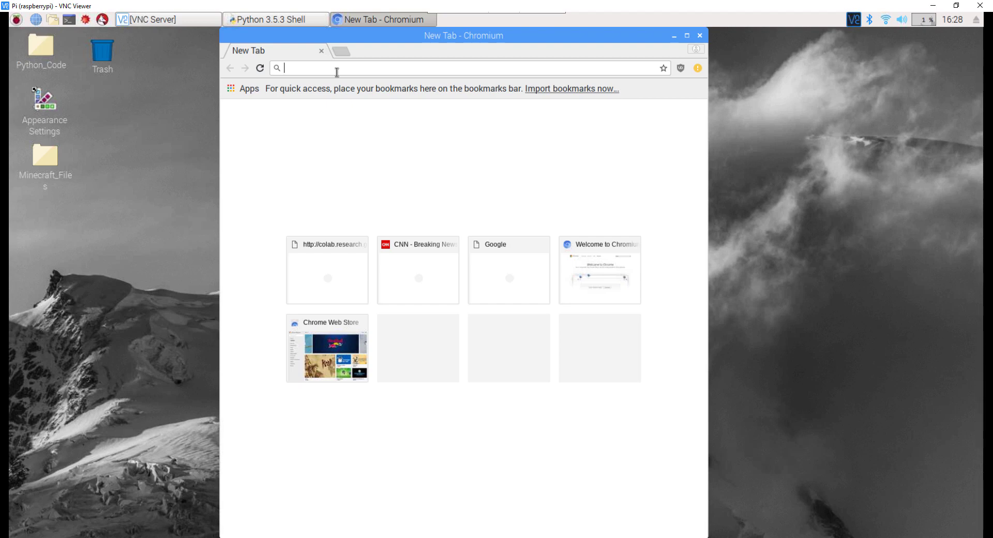
pyautogui.write('google.com')
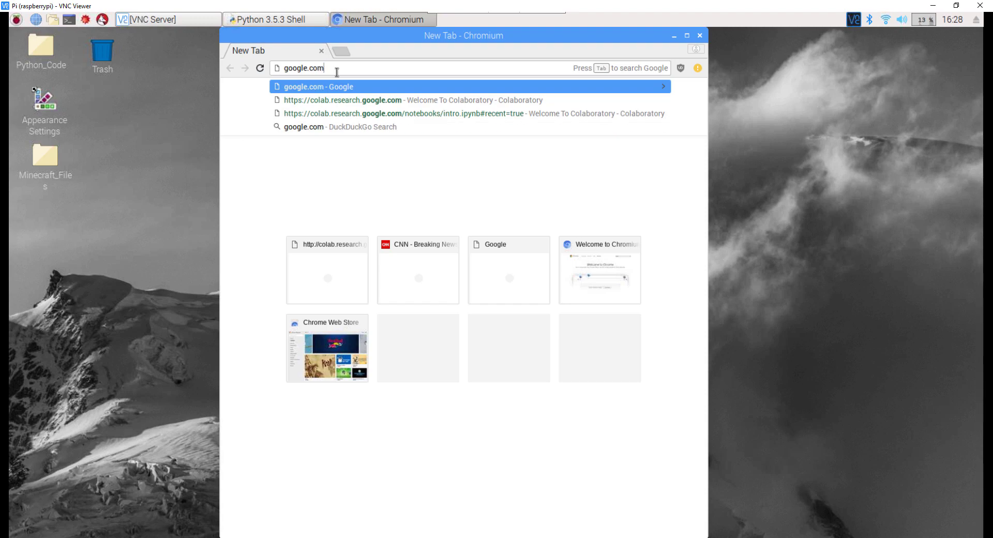
pyautogui.press('Return')
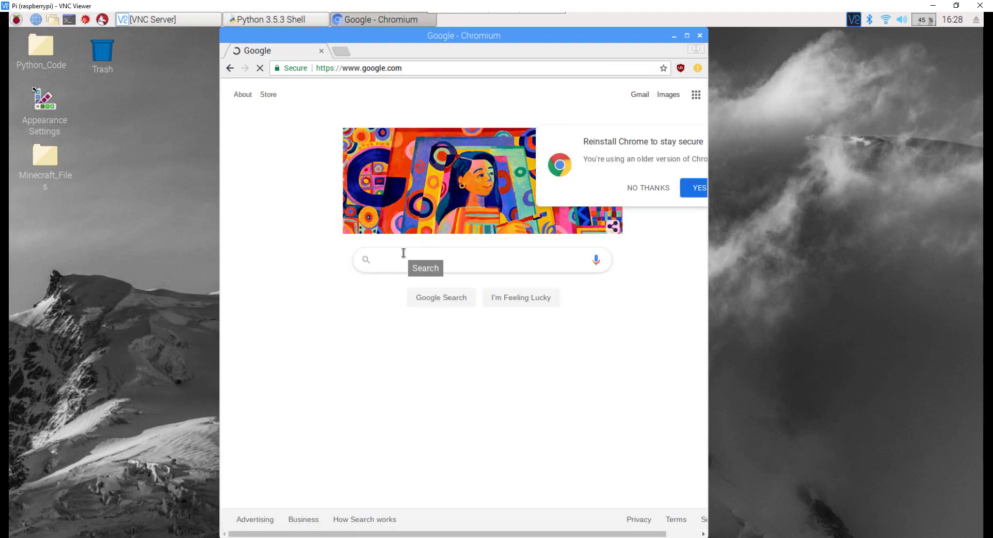
# - Search Google for 'anaconda raspberry pi'
pyautogui.write('anaconda')
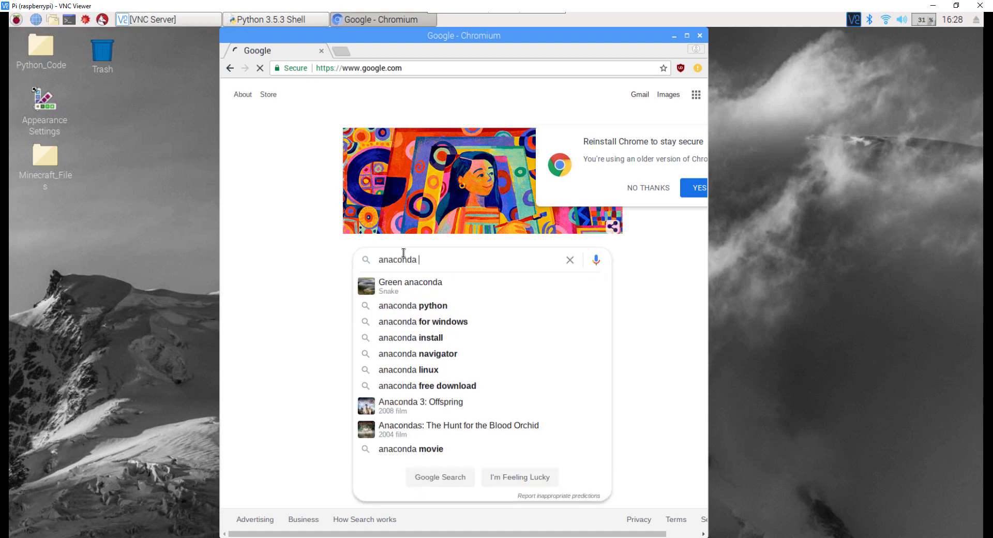
pyautogui.press('Return')
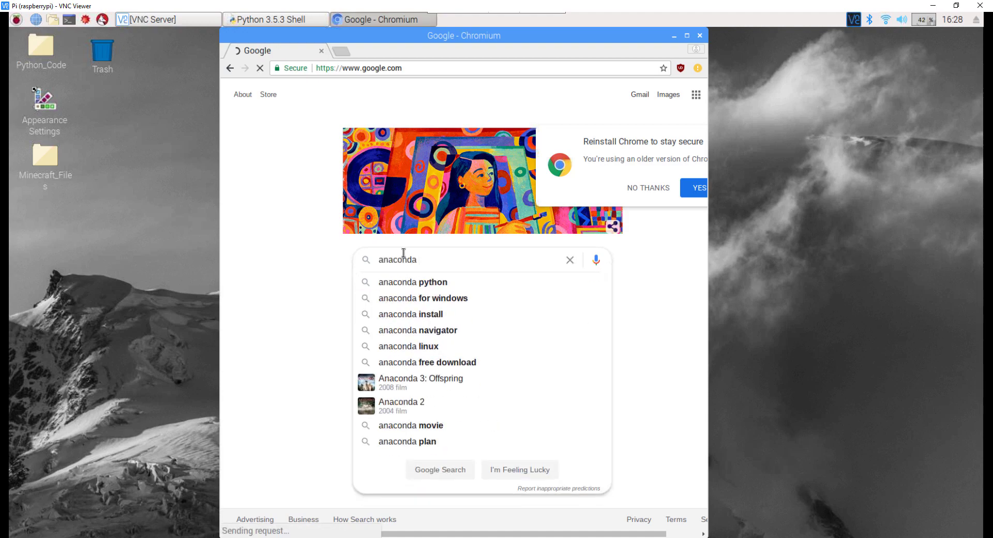
pyautogui.write('raspbe')
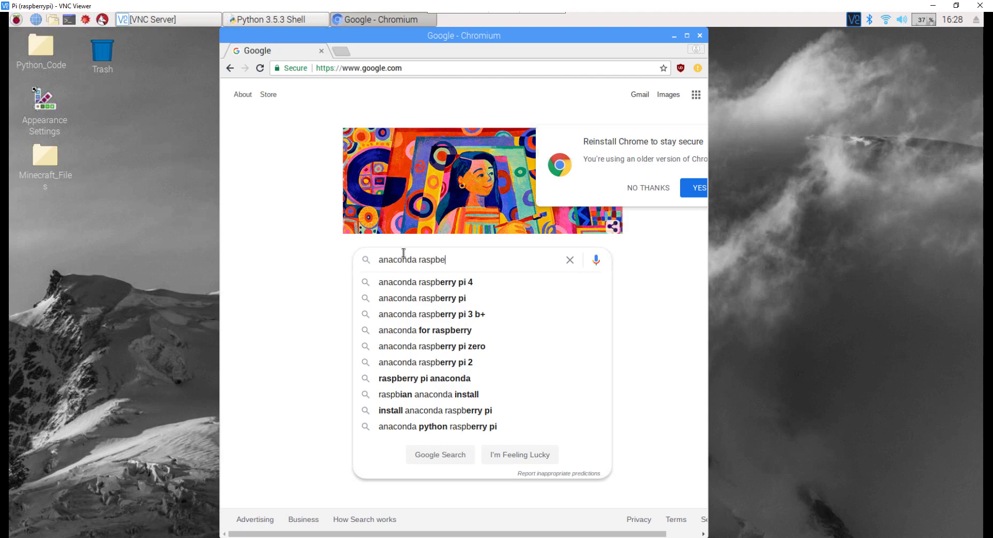
pyautogui.write('rry pi')
pyautogui.press('Return')
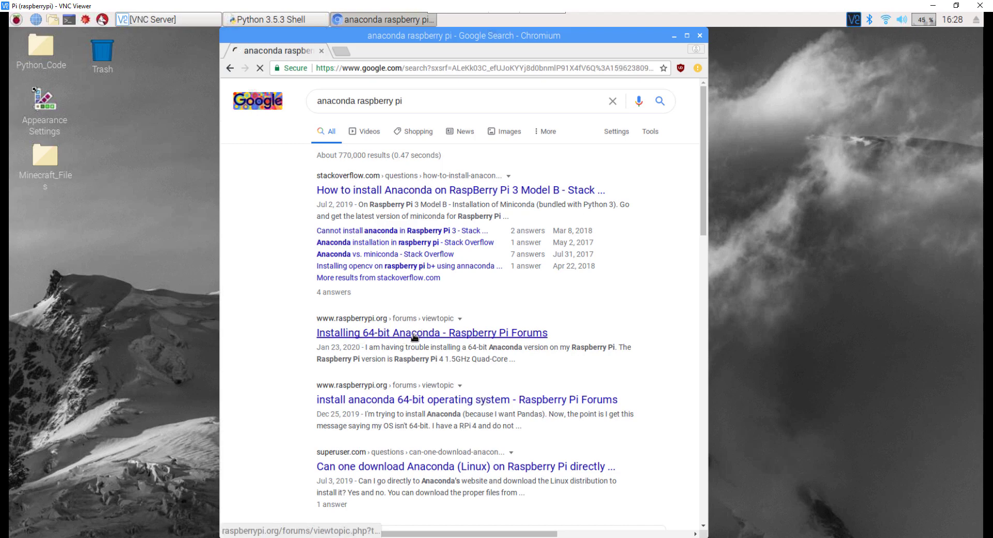
# - Open the 64-bit Anaconda forum thread, then search for 'anaconda spyder pi'
pyautogui.click(428, 336)
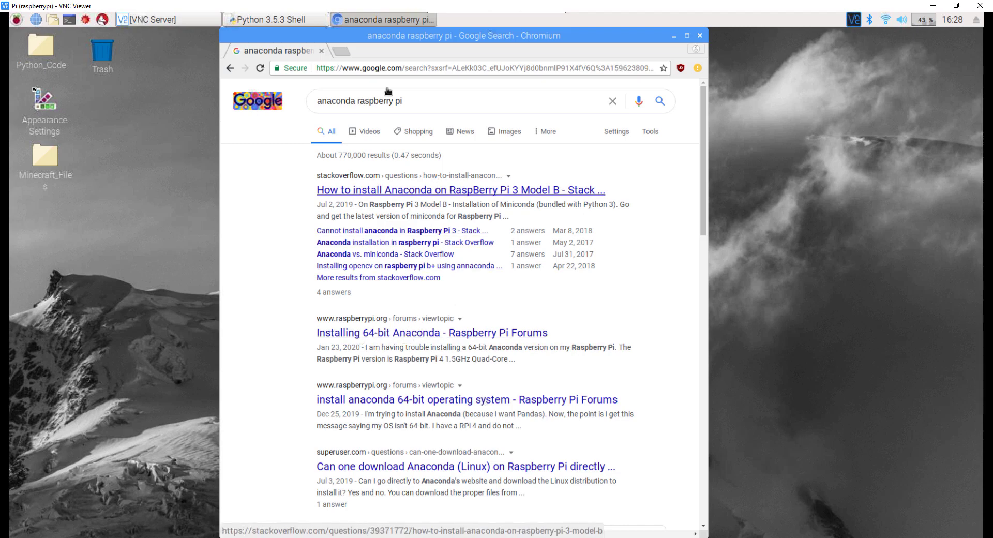
pyautogui.click(358, 107)
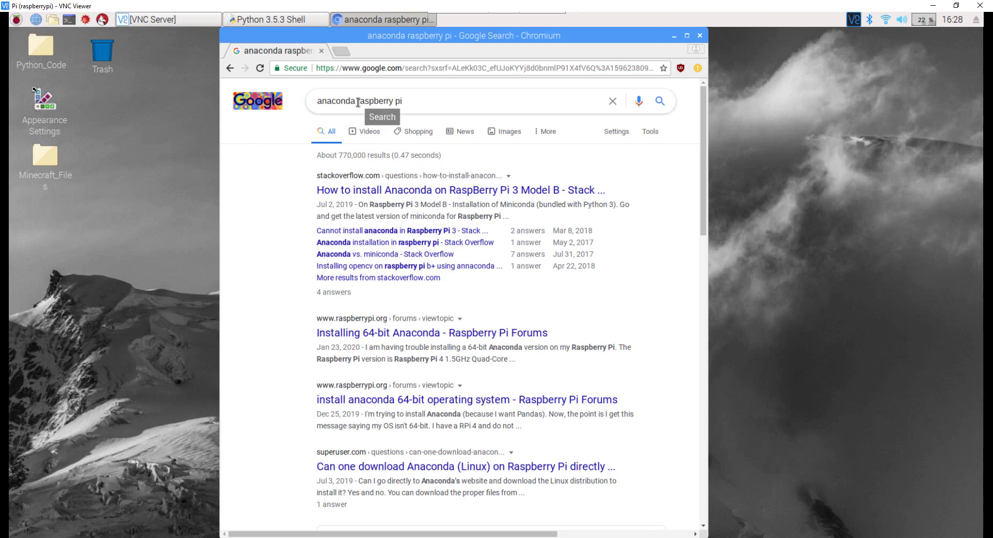
pyautogui.moveTo(359, 107); pyautogui.dragTo(394, 102)
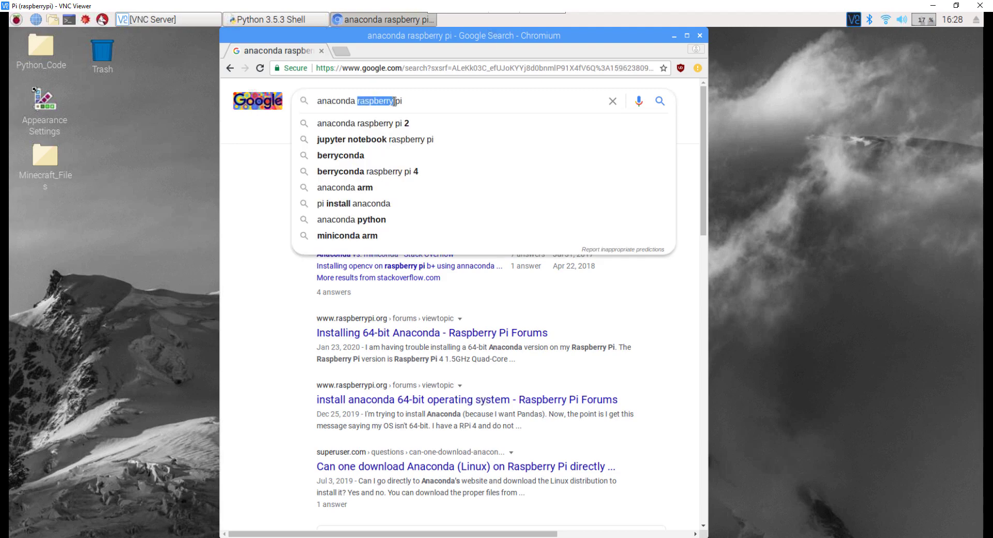
pyautogui.write('spyde')
pyautogui.write('r')
pyautogui.press('Return')
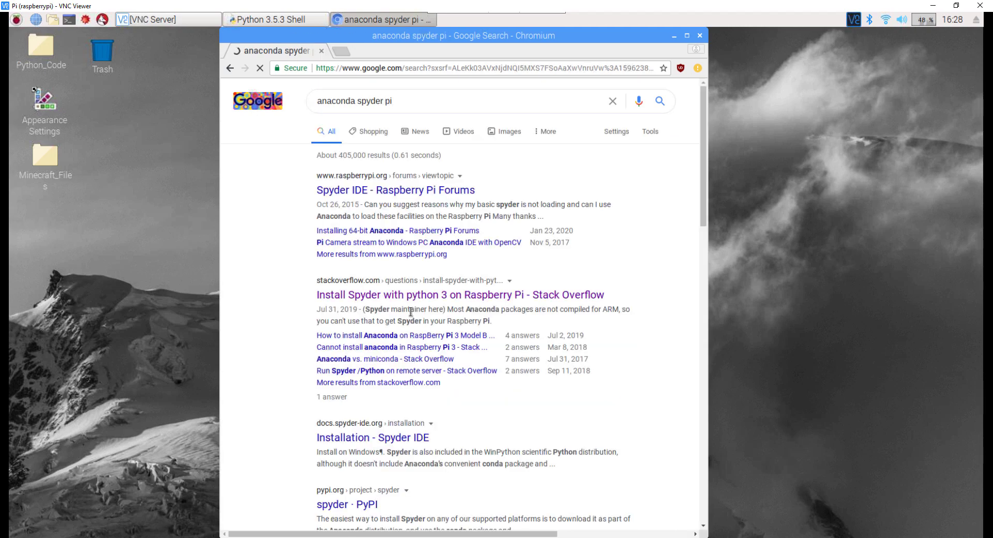
# - Open the Stack Overflow Spyder question, scroll to its answer, and open then close a terminal
pyautogui.click(402, 293)
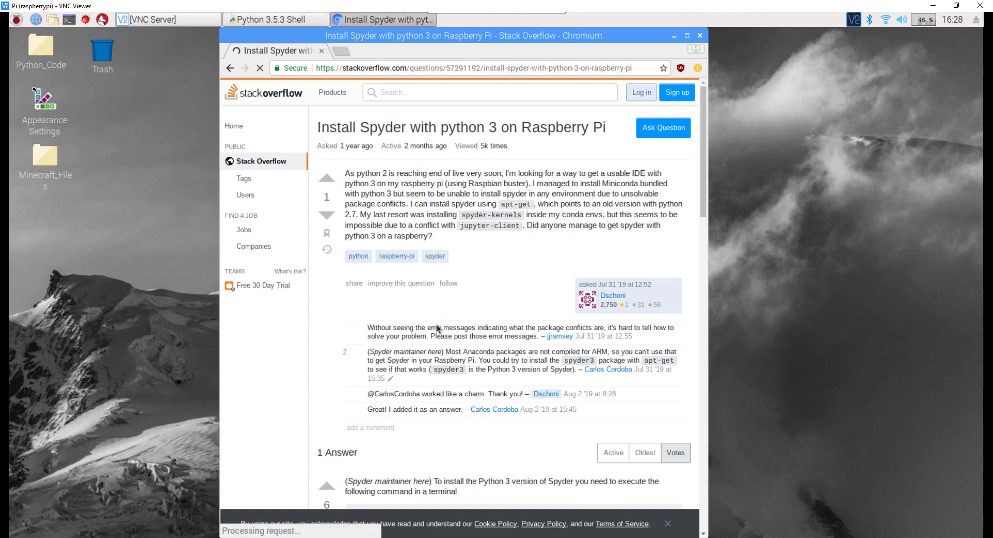
pyautogui.scroll(-3, 404, 372)
pyautogui.scroll(-7, 378, 423)
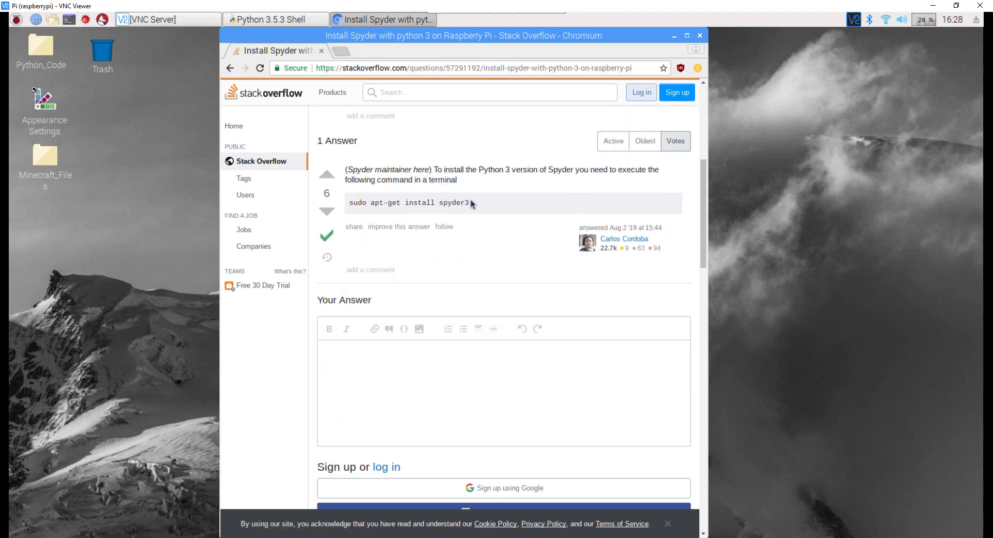
pyautogui.click(70, 22)
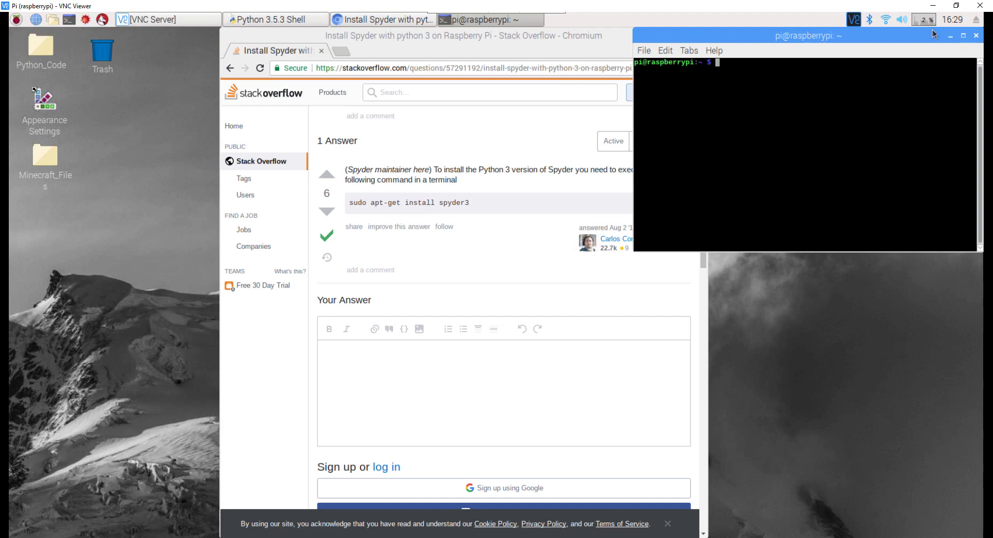
pyautogui.click(976, 36)
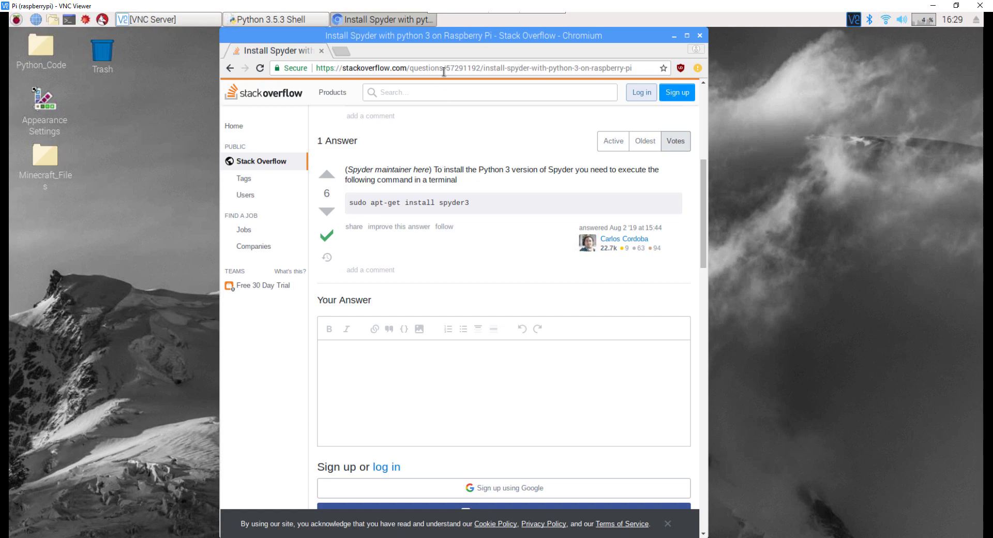
# - Load colab.research.google.com in a new Chromium tab
pyautogui.click(341, 51)
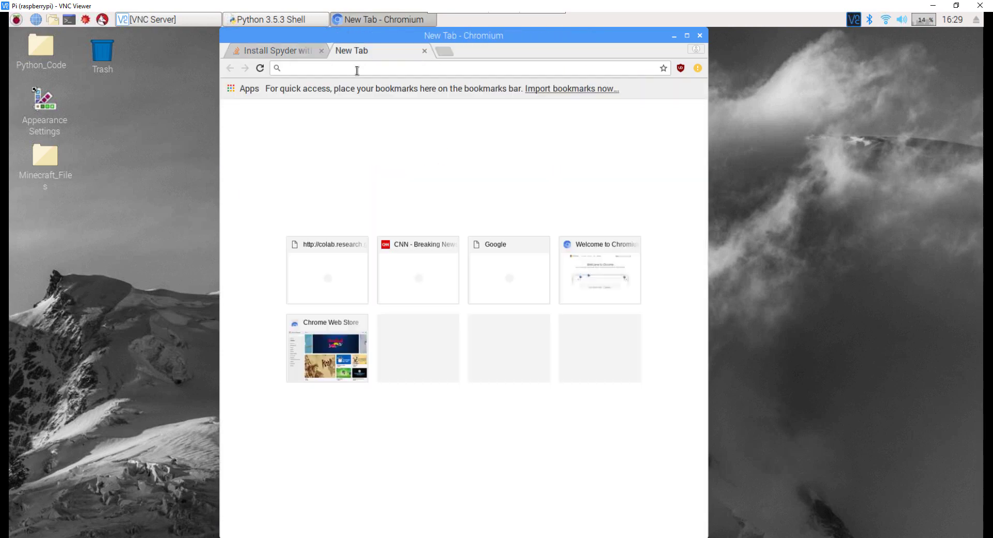
pyautogui.write('colab')
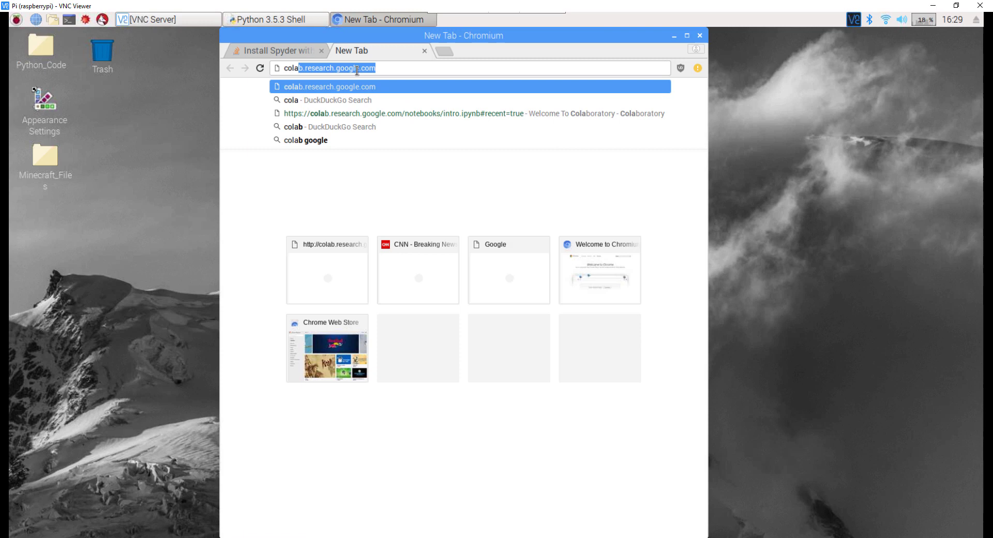
pyautogui.write('.googl')
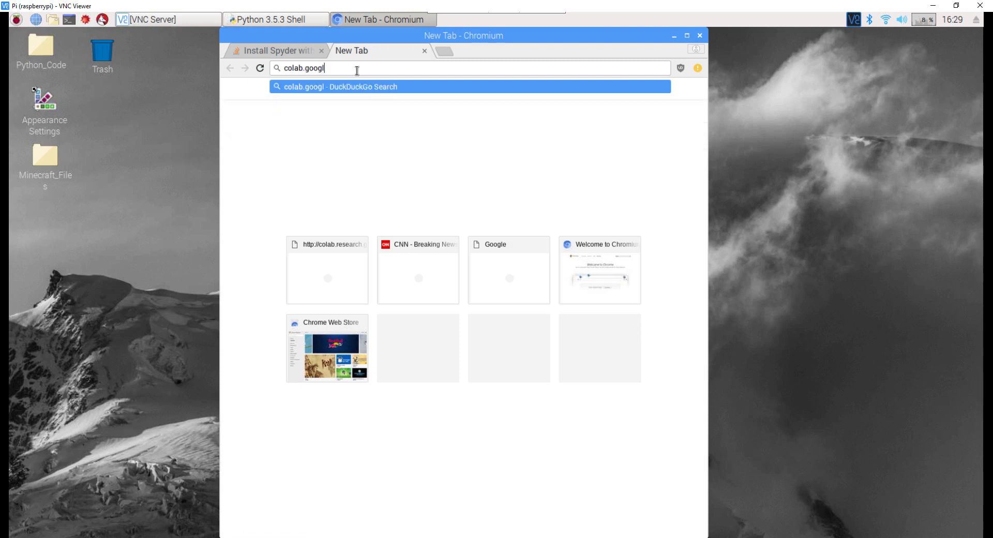
pyautogui.write('e.com')
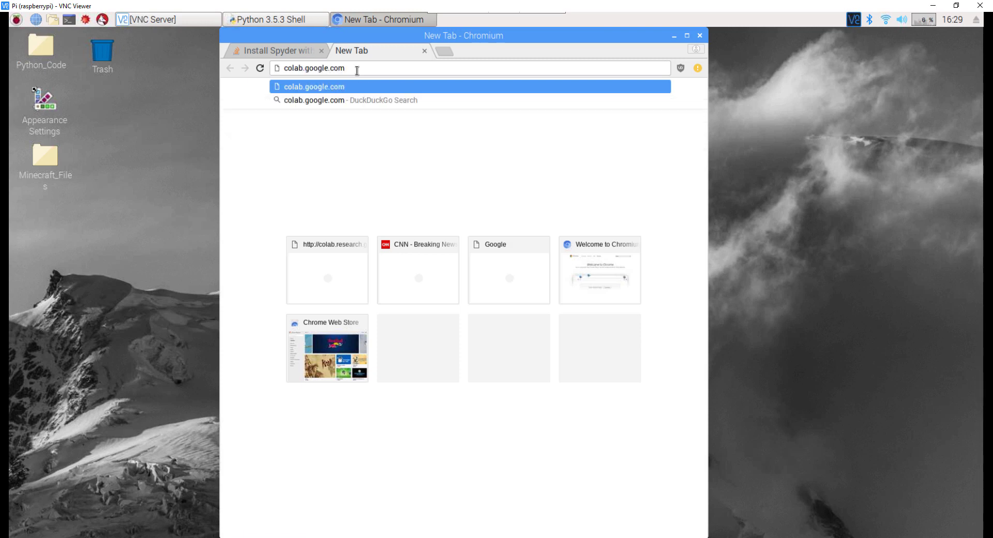
pyautogui.press('BackSpace')
pyautogui.press('BackSpace')
pyautogui.press('BackSpace')
pyautogui.press('BackSpace')
pyautogui.press('BackSpace')
pyautogui.press('BackSpace')
pyautogui.press('BackSpace')
pyautogui.press('BackSpace')
pyautogui.press('BackSpace')
pyautogui.press('BackSpace')
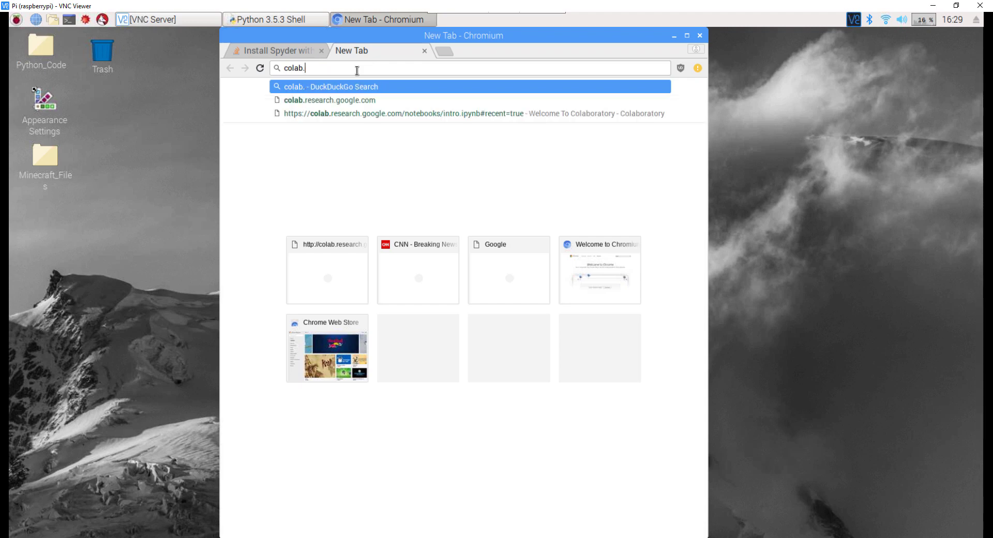
pyautogui.click(339, 104)
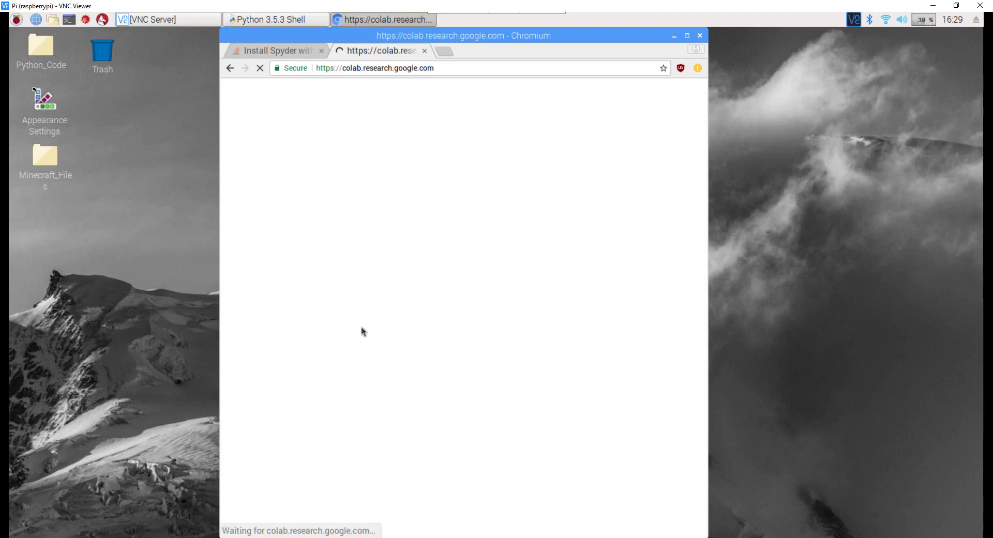